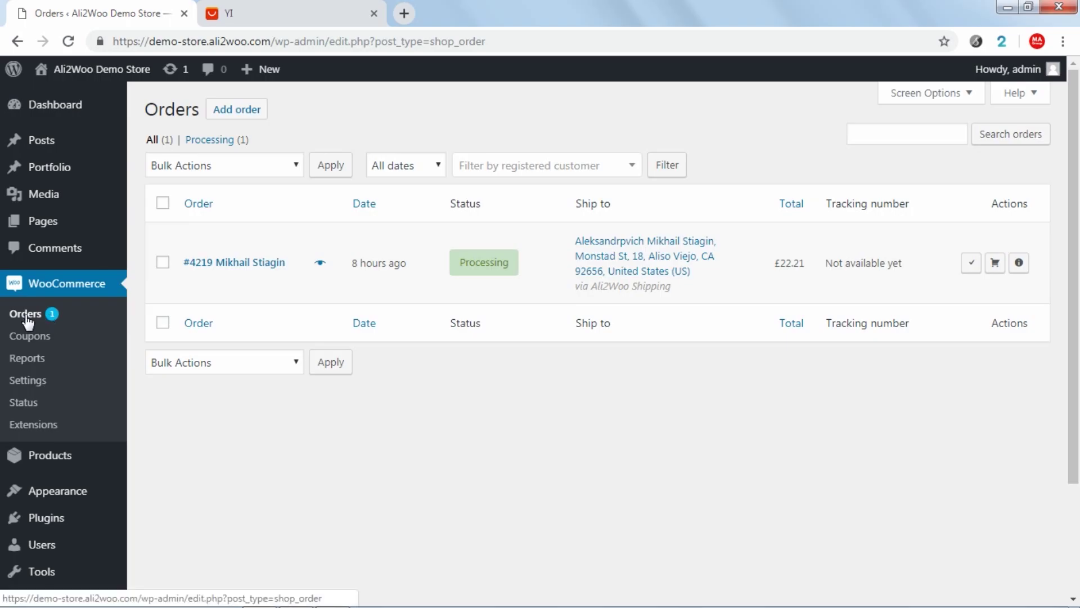
Review order #4219's details, highlighting the A2W Data Third name and AliExpress order ID(s) fields.
{"action": "left_click", "coordinate": [239, 269]}
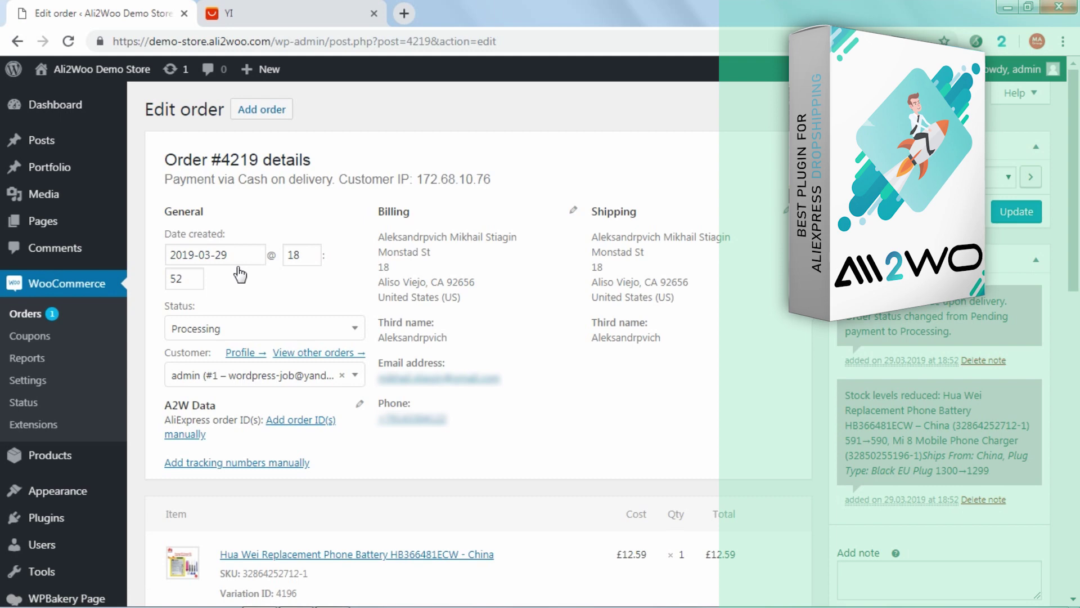
{"action": "scroll", "coordinate": [240, 273], "scroll_direction": "down", "scroll_amount": 3}
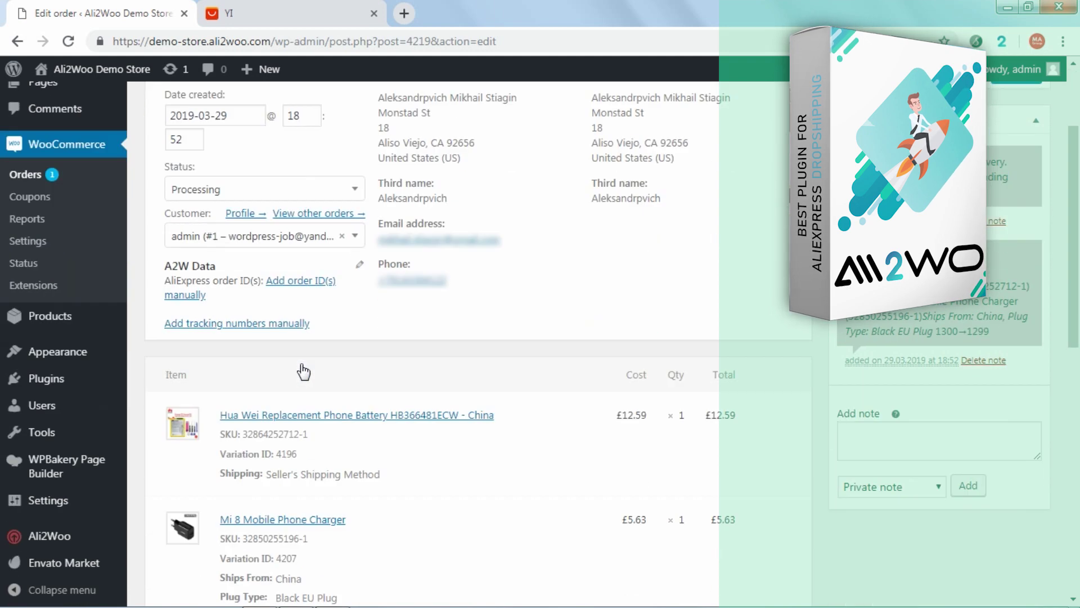
{"action": "scroll", "coordinate": [312, 371], "scroll_direction": "down", "scroll_amount": 1}
{"action": "scroll", "coordinate": [318, 416], "scroll_direction": "down", "scroll_amount": 1}
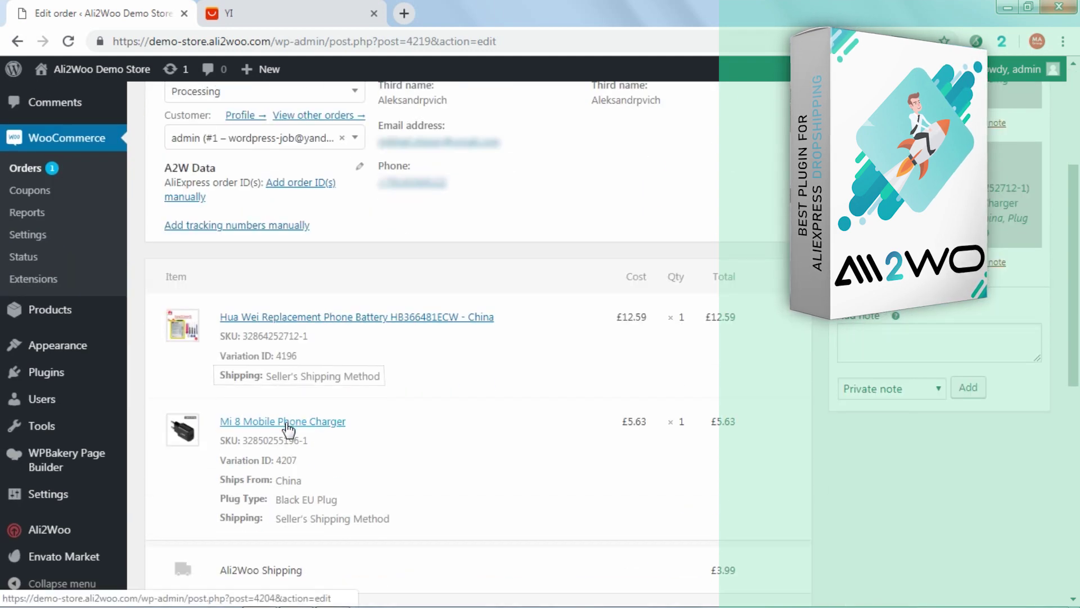
{"action": "scroll", "coordinate": [288, 429], "scroll_direction": "up", "scroll_amount": 3}
{"action": "scroll", "coordinate": [295, 421], "scroll_direction": "up", "scroll_amount": 3}
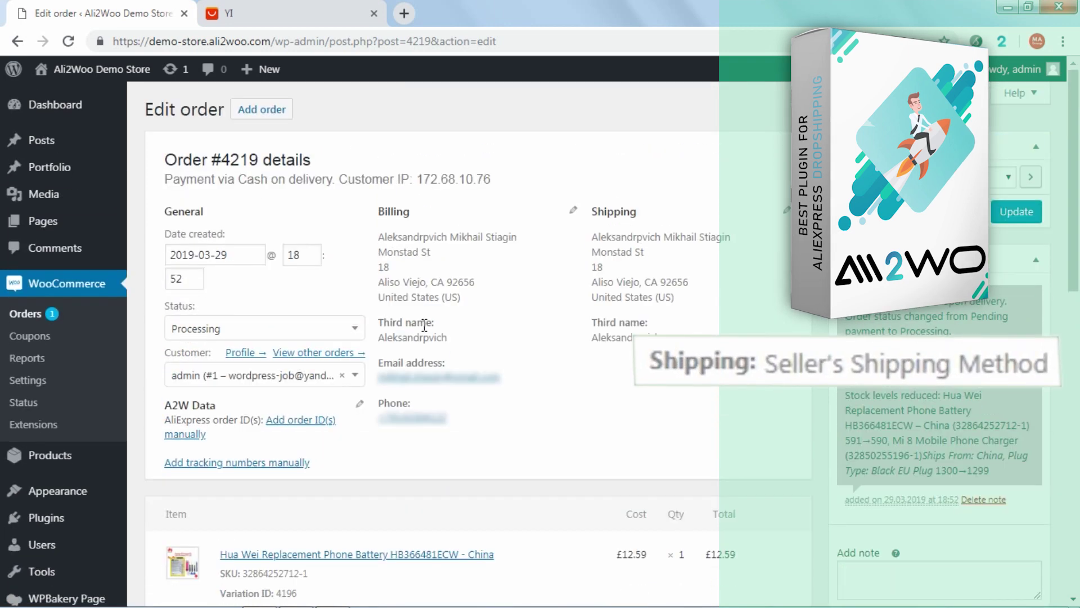
{"action": "left_click_drag", "start_coordinate": [378, 321], "coordinate": [435, 321]}
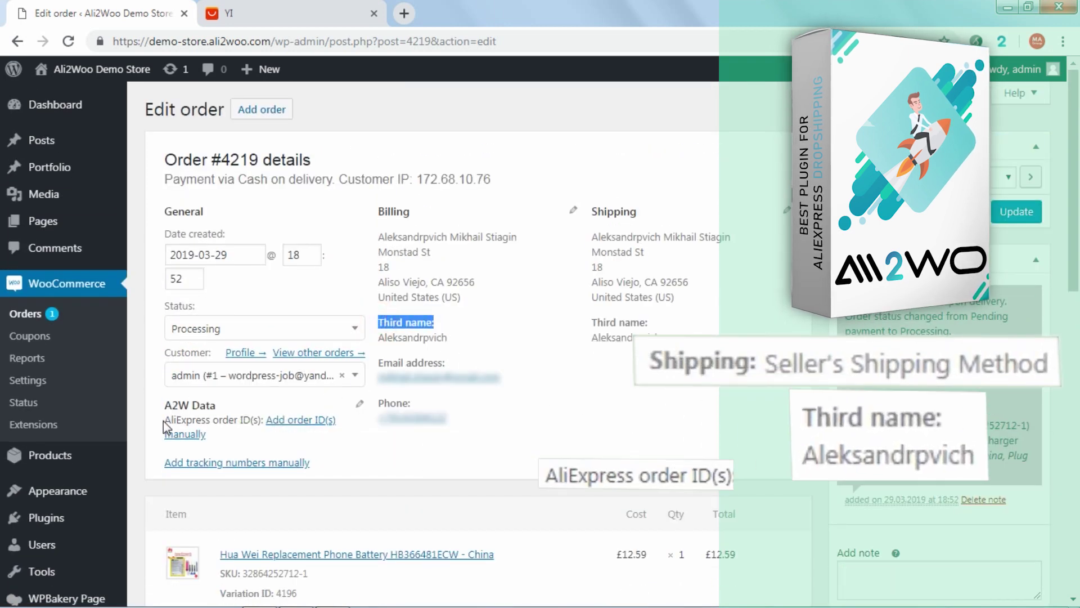
{"action": "left_click_drag", "start_coordinate": [165, 420], "coordinate": [262, 420]}
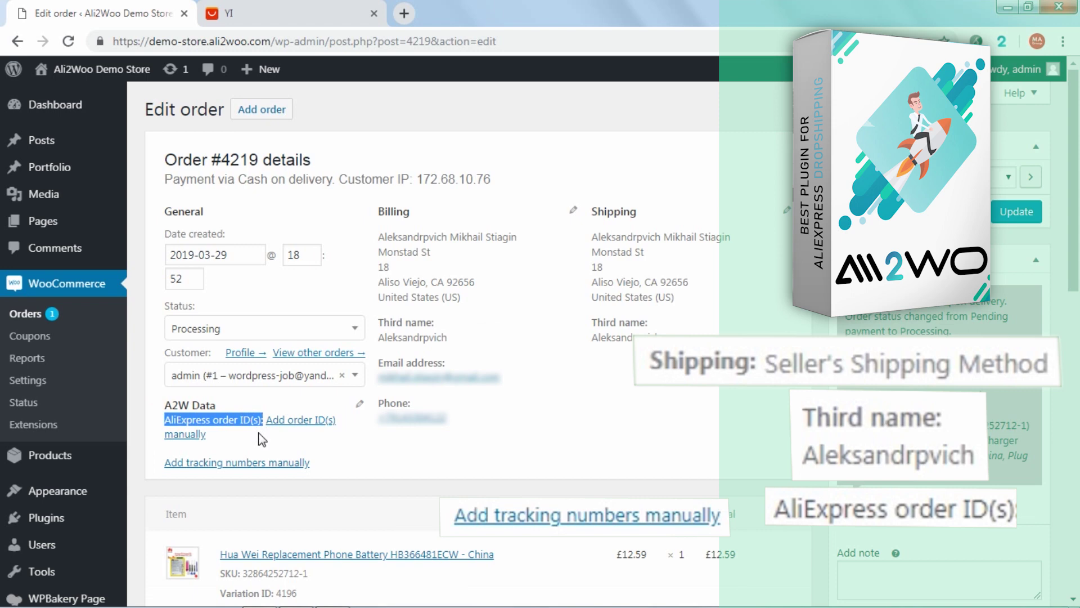
{"action": "scroll", "coordinate": [263, 421], "scroll_direction": "down", "scroll_amount": 1}
{"action": "left_click_drag", "start_coordinate": [311, 383], "coordinate": [172, 386]}
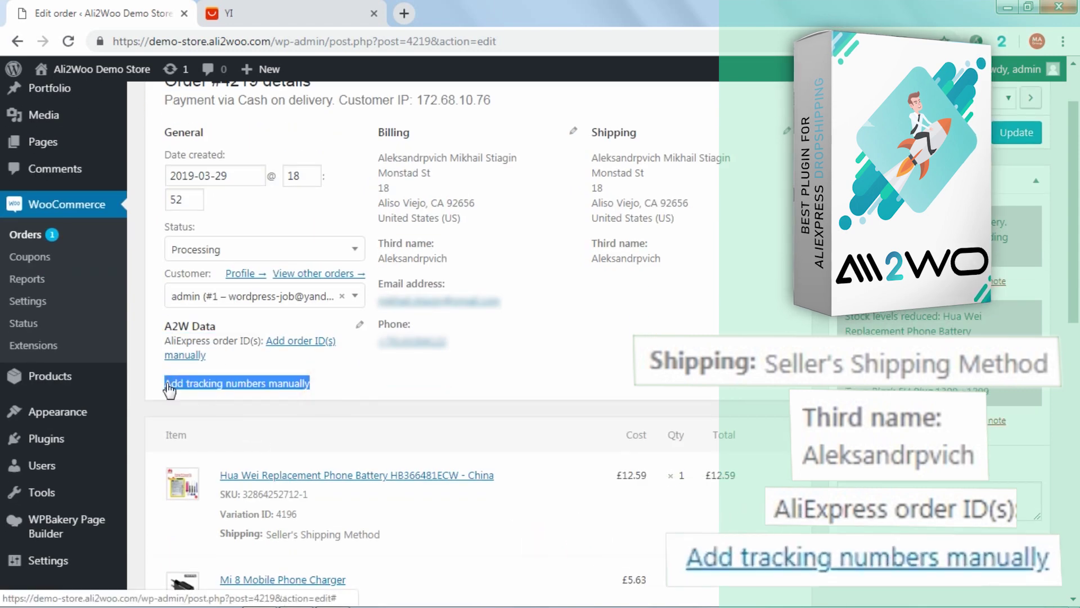
{"action": "left_click", "coordinate": [434, 386]}
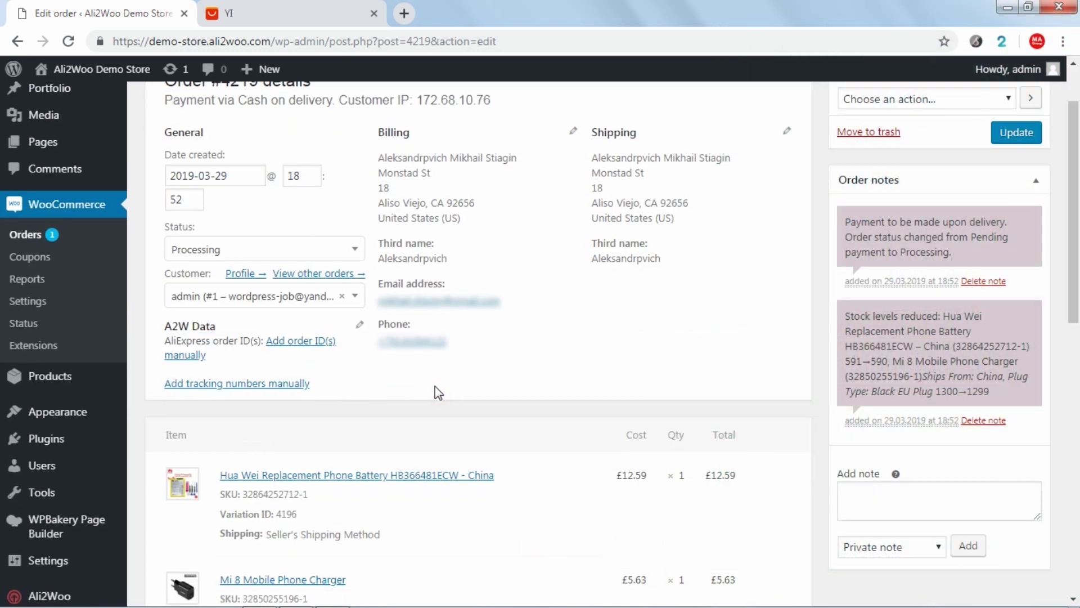
Return to the orders list and toggle the Actions column off and on in Screen Options.
{"action": "left_click", "coordinate": [26, 235]}
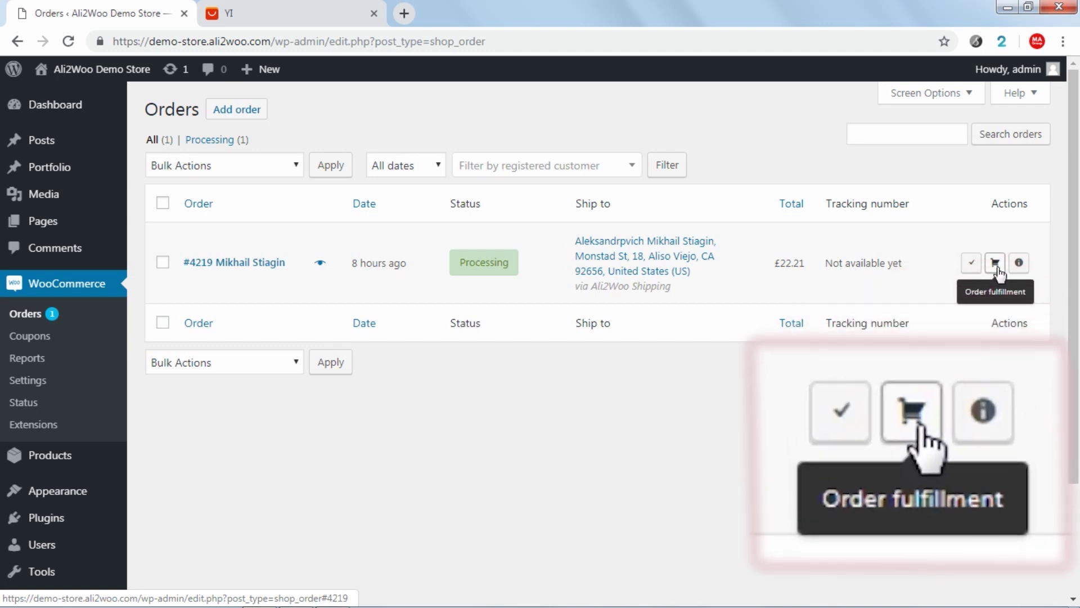
{"action": "left_click", "coordinate": [931, 94]}
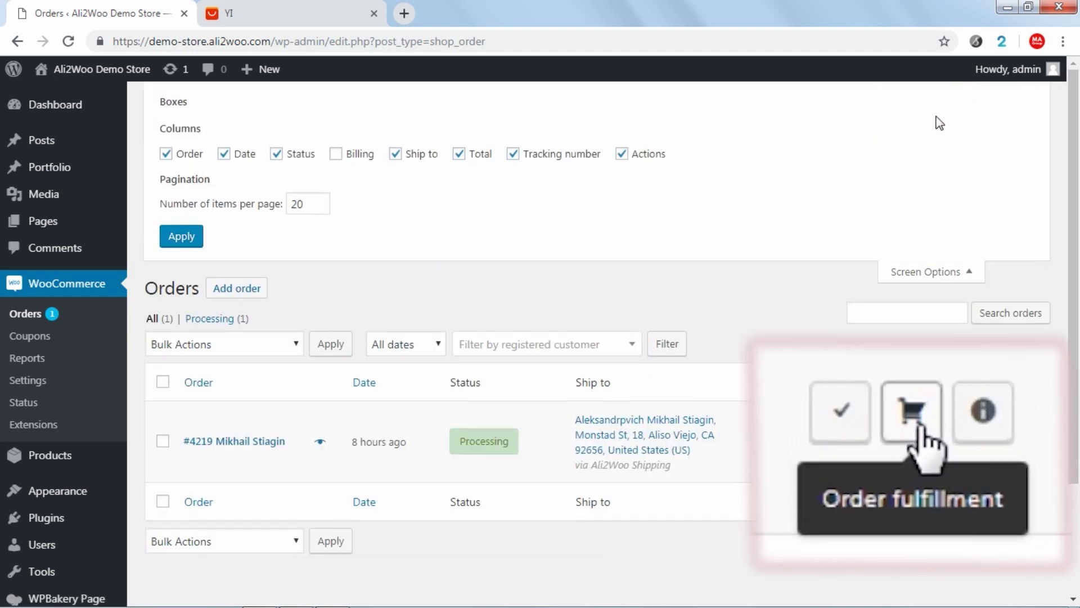
{"action": "left_click", "coordinate": [622, 154]}
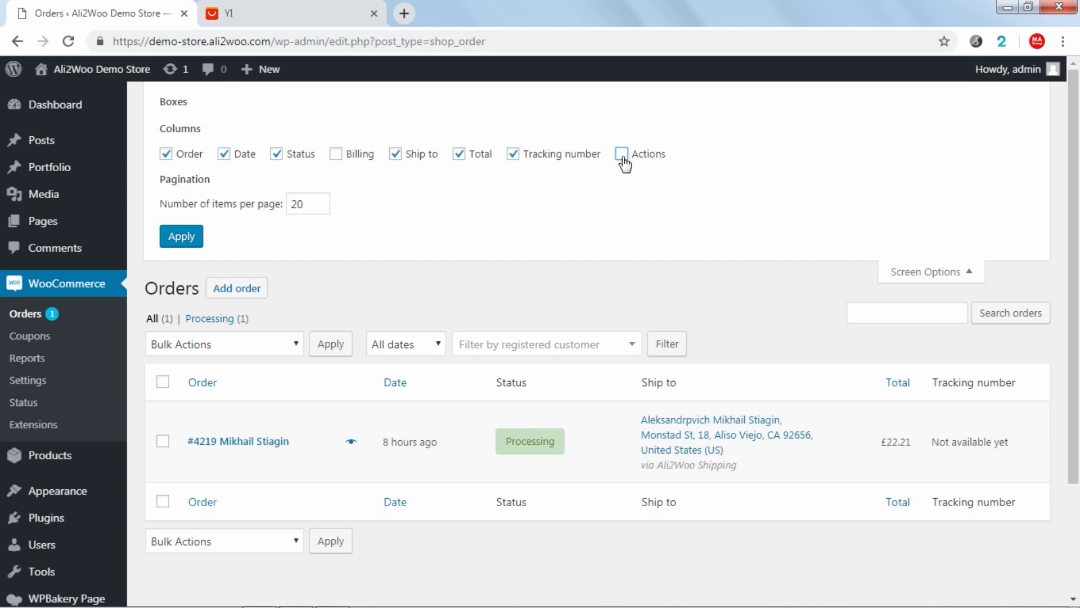
{"action": "left_click", "coordinate": [622, 154]}
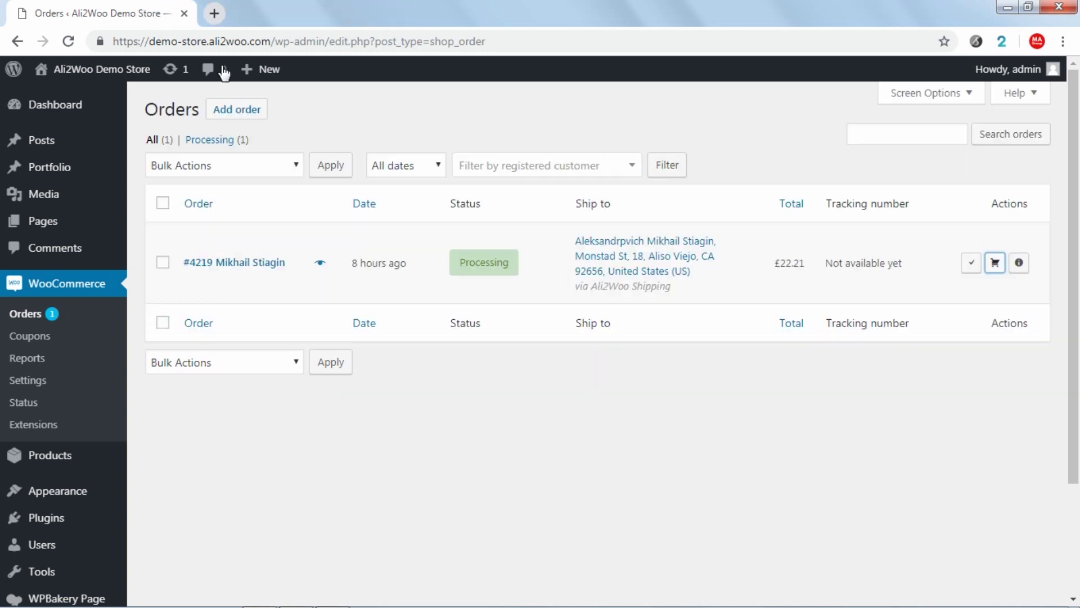
Start fulfilling order #4219 on AliExpress and edit the customer's shipping address.
{"action": "left_click", "coordinate": [995, 263]}
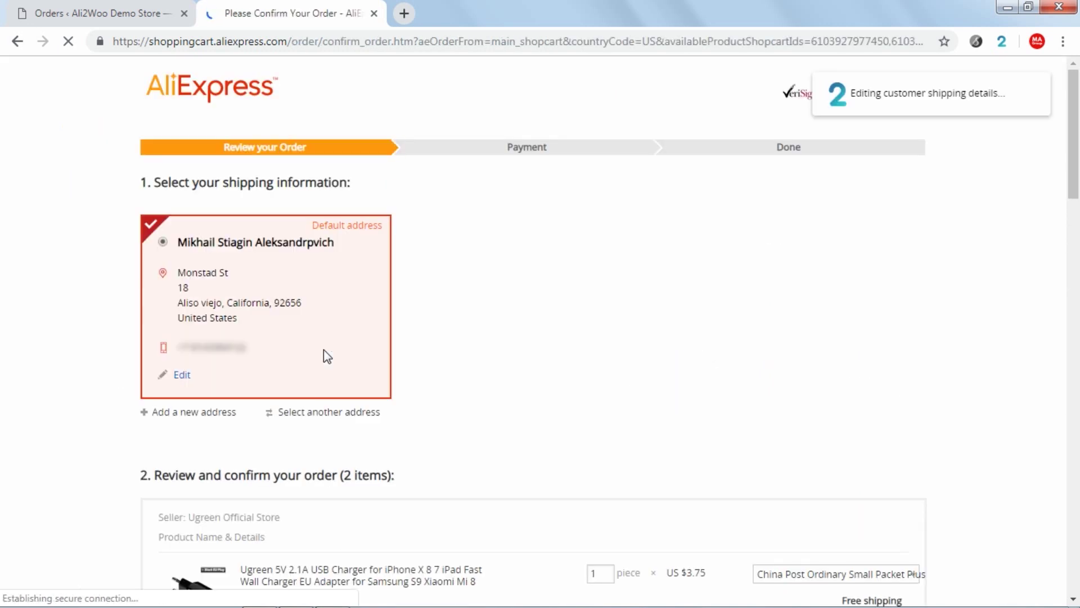
{"action": "left_click", "coordinate": [180, 374]}
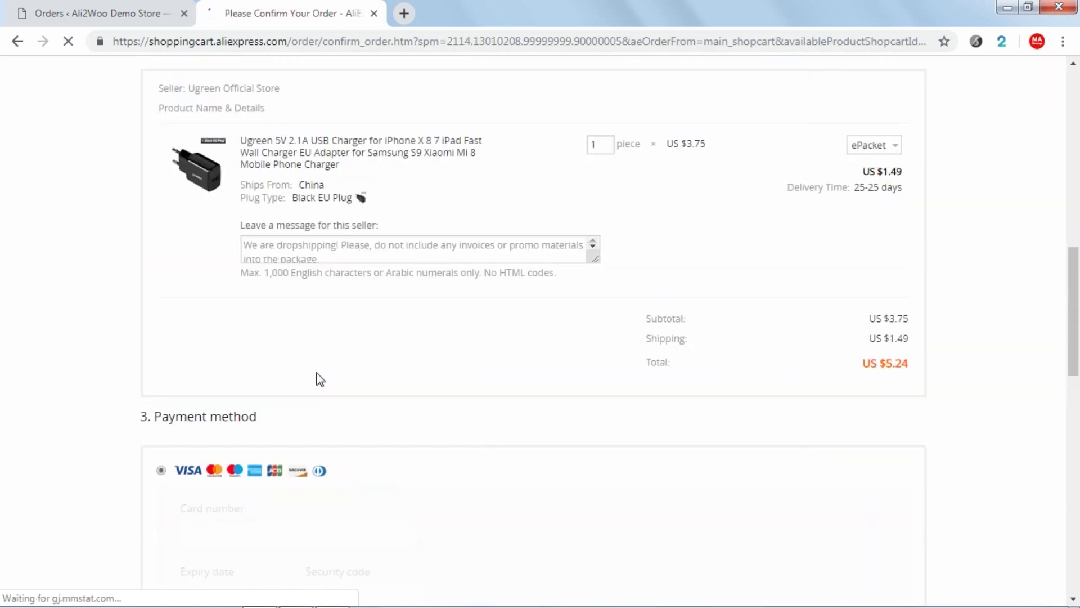
{"action": "scroll", "coordinate": [317, 378], "scroll_direction": "down", "scroll_amount": 3}
{"action": "scroll", "coordinate": [314, 382], "scroll_direction": "down", "scroll_amount": 3}
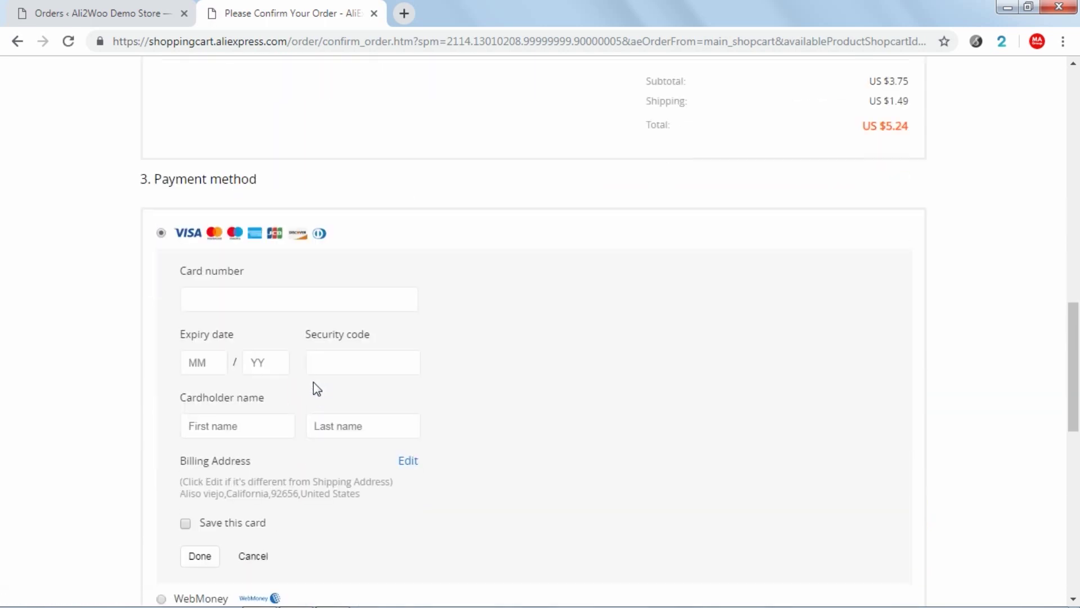
{"action": "scroll", "coordinate": [227, 464], "scroll_direction": "down", "scroll_amount": 2}
{"action": "scroll", "coordinate": [241, 468], "scroll_direction": "down", "scroll_amount": 3}
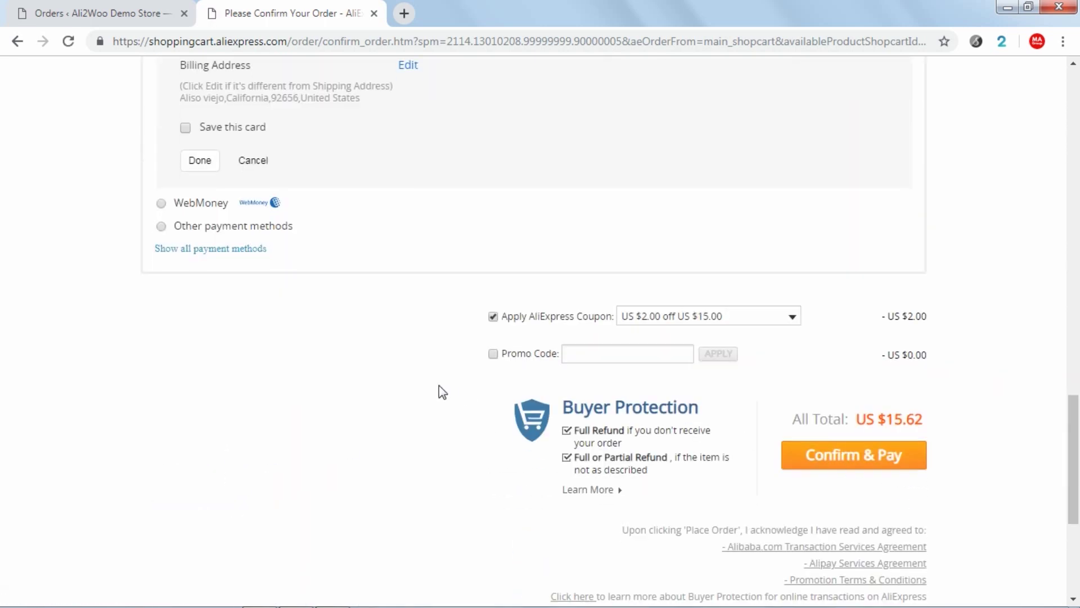
{"action": "scroll", "coordinate": [442, 394], "scroll_direction": "up", "scroll_amount": 5}
{"action": "scroll", "coordinate": [419, 419], "scroll_direction": "up", "scroll_amount": 4}
{"action": "scroll", "coordinate": [416, 427], "scroll_direction": "up", "scroll_amount": 5}
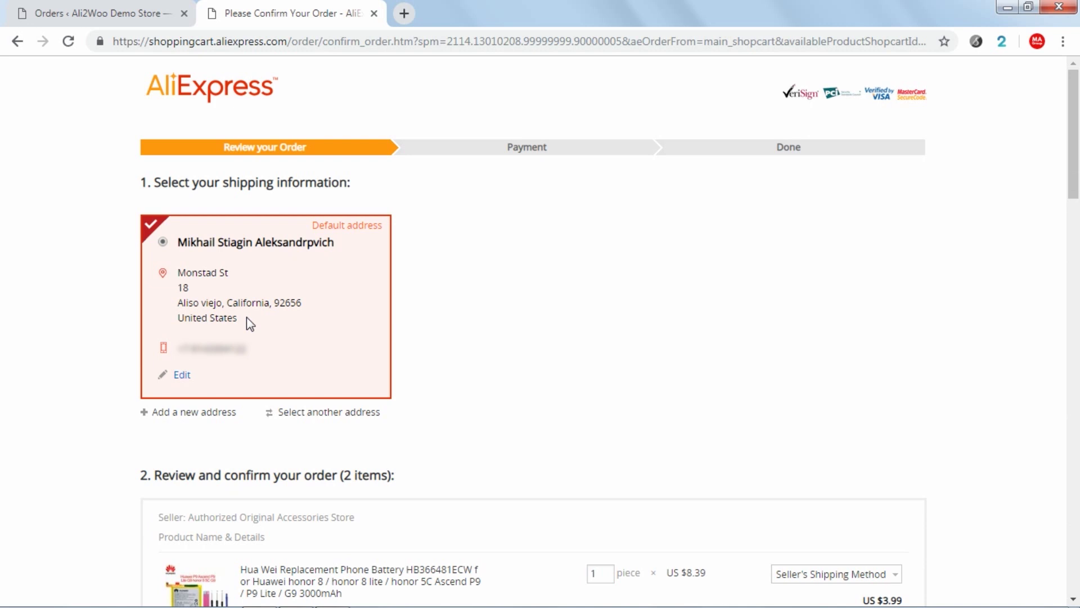
Reopen order #4219, start adding AliExpress order IDs manually, then cancel the prompt.
{"action": "left_click", "coordinate": [117, 13]}
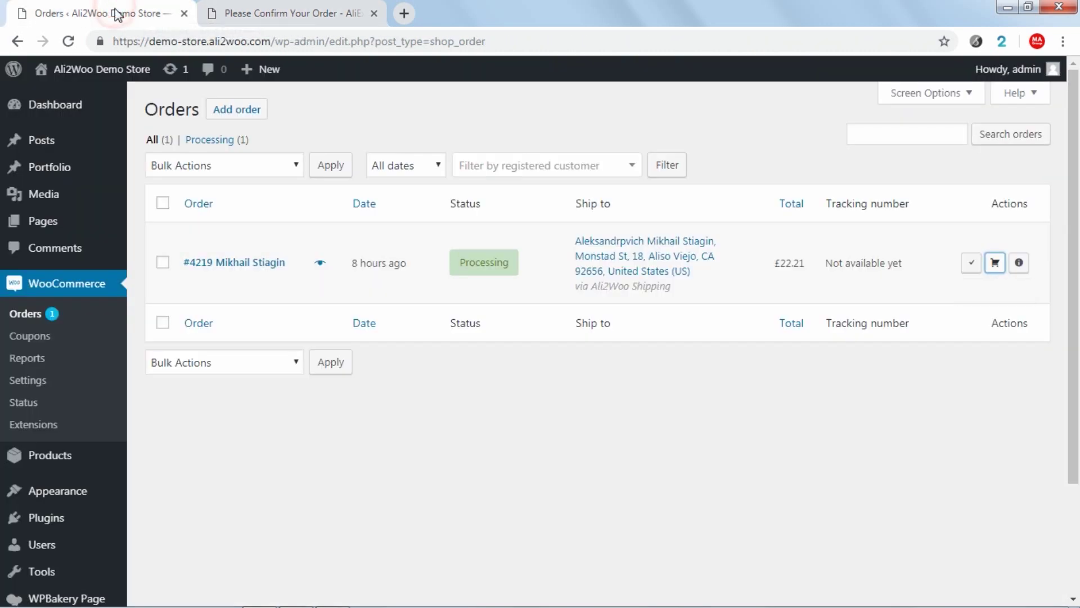
{"action": "left_click", "coordinate": [244, 263]}
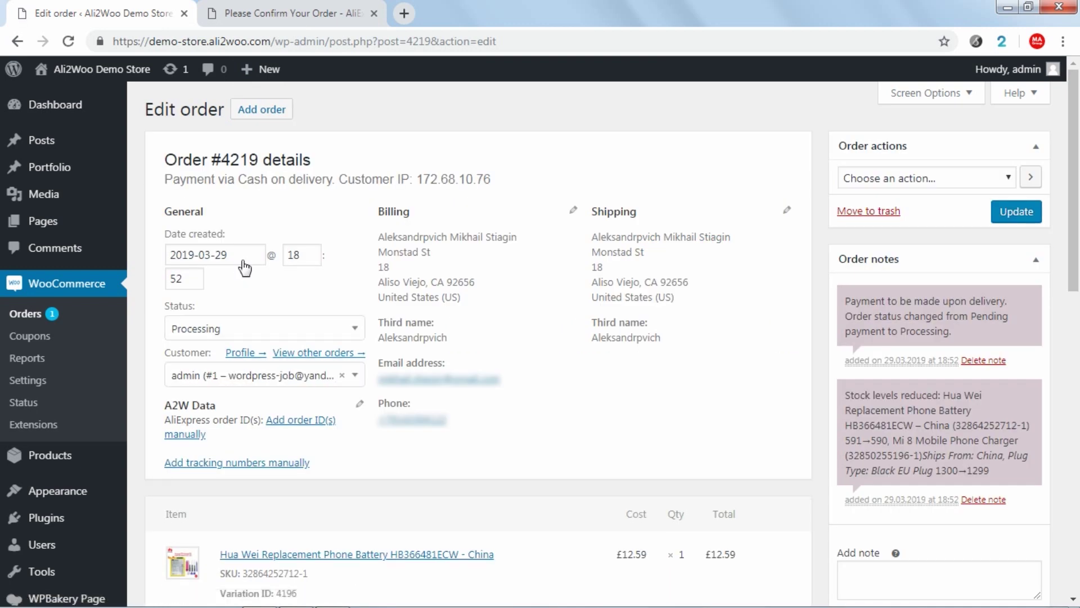
{"action": "scroll", "coordinate": [244, 265], "scroll_direction": "down", "scroll_amount": 1}
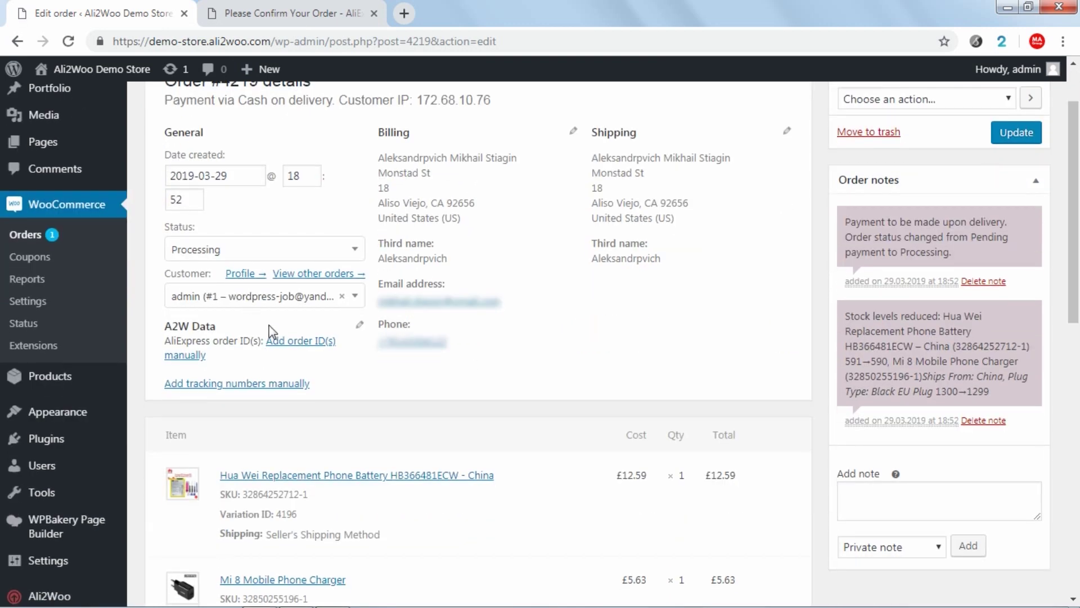
{"action": "left_click", "coordinate": [305, 346]}
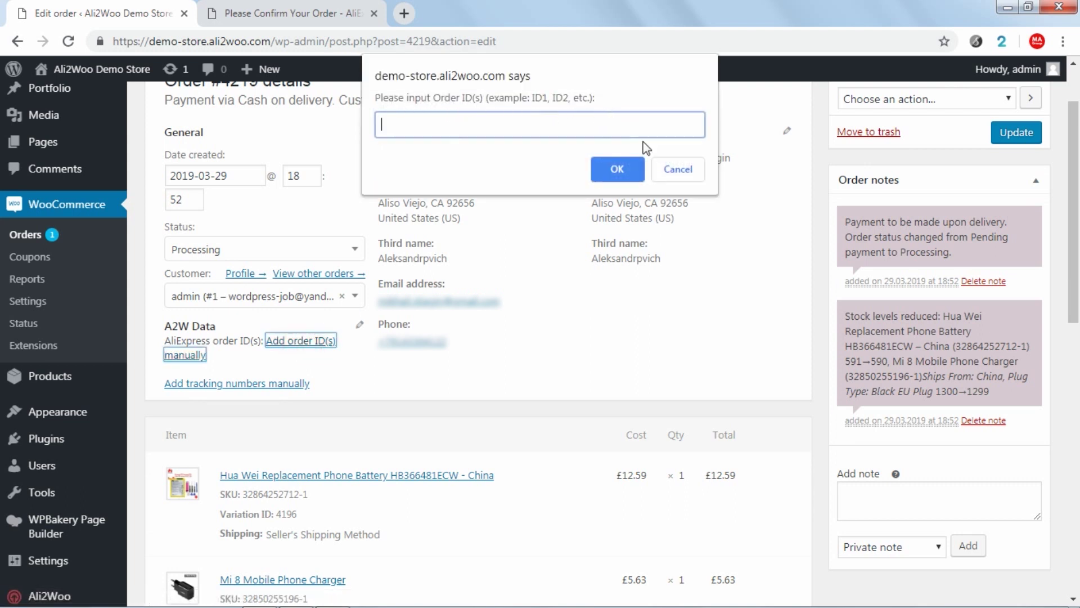
{"action": "left_click", "coordinate": [668, 168]}
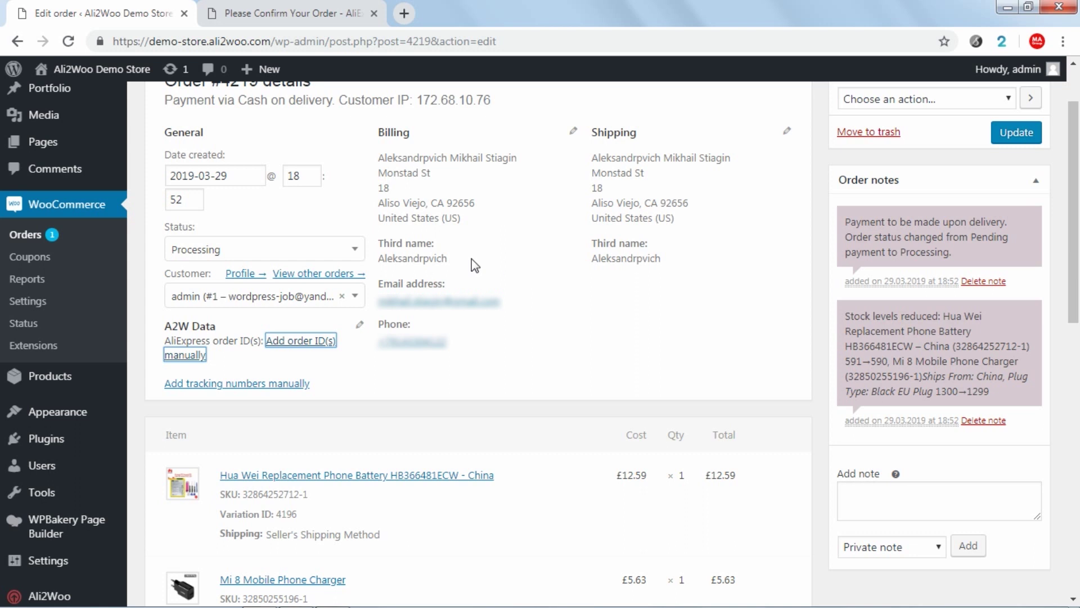
{"action": "scroll", "coordinate": [298, 264], "scroll_direction": "down", "scroll_amount": 1}
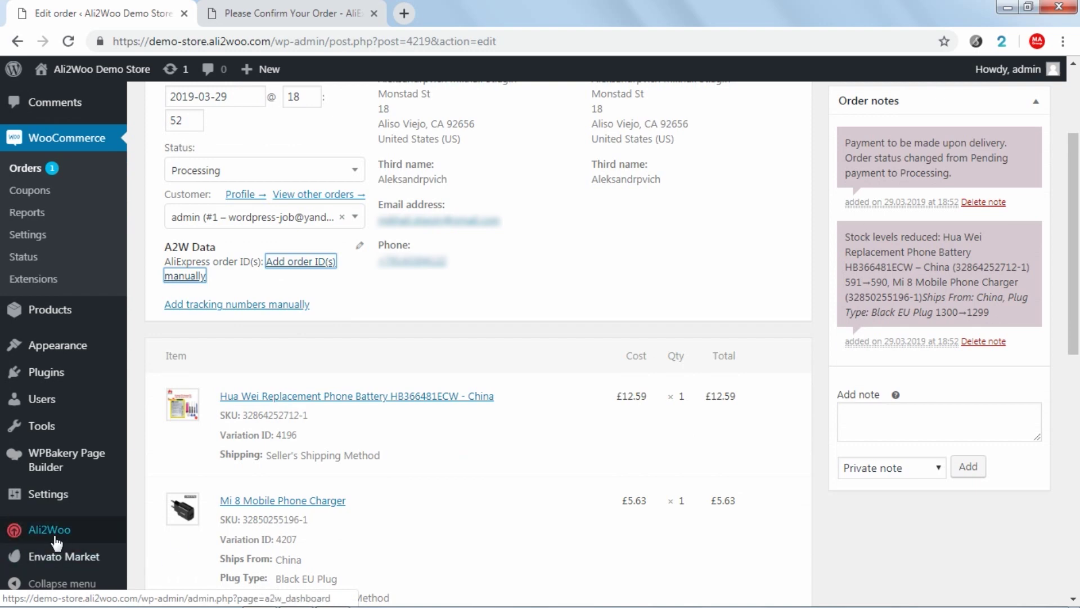
Compare the ePacket default shipping method with the charger's AliExpress shipping options and keep ePacket.
{"action": "mouse_move", "coordinate": [49, 529]}
{"action": "left_click", "coordinate": [157, 516]}
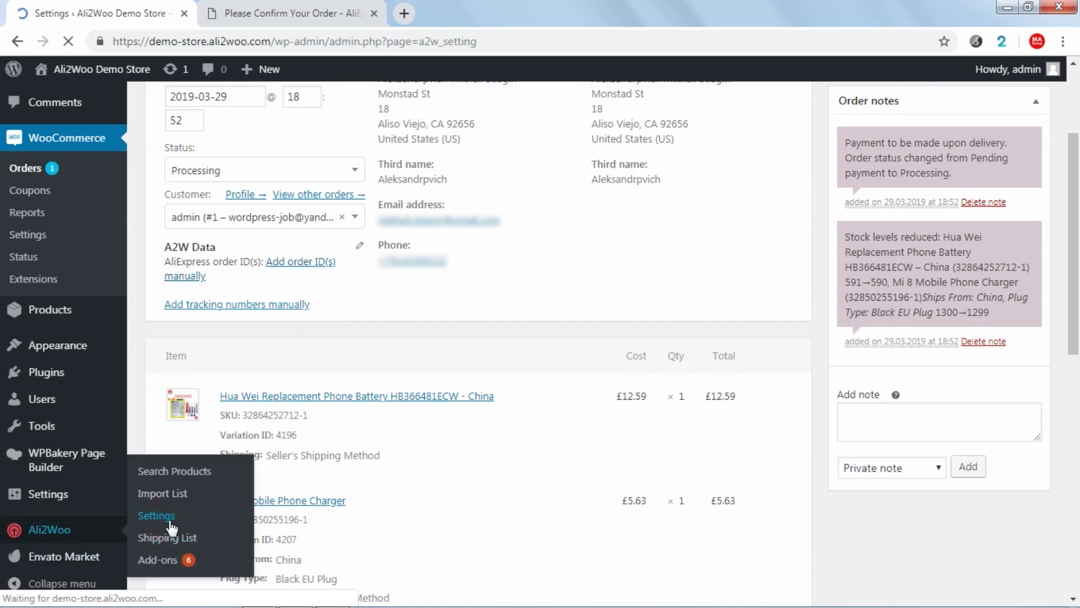
{"action": "scroll", "coordinate": [321, 447], "scroll_direction": "down", "scroll_amount": 2}
{"action": "scroll", "coordinate": [321, 448], "scroll_direction": "down", "scroll_amount": 3}
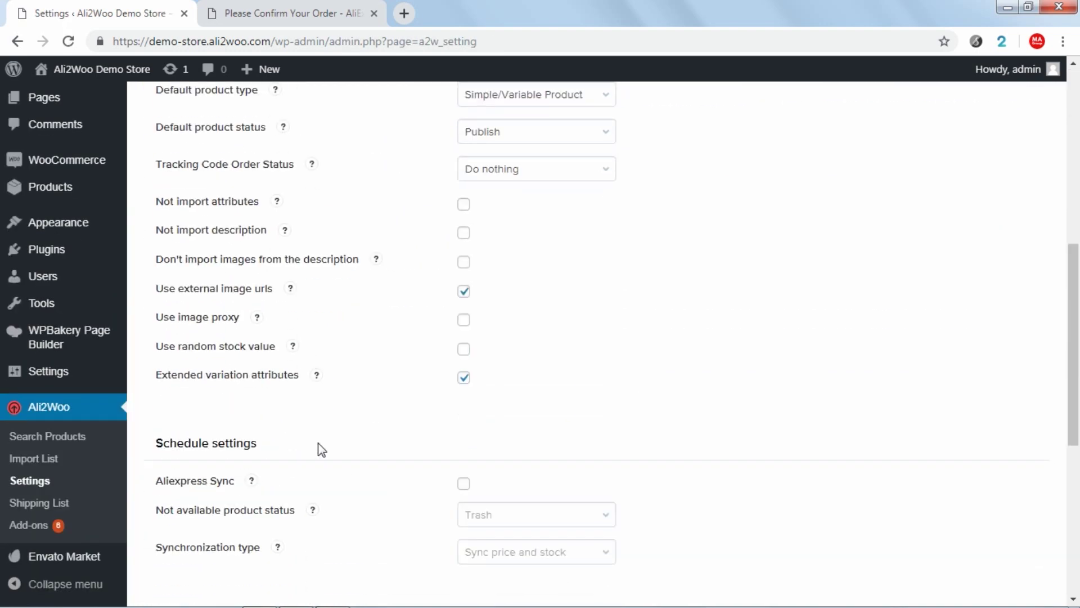
{"action": "scroll", "coordinate": [318, 445], "scroll_direction": "down", "scroll_amount": 2}
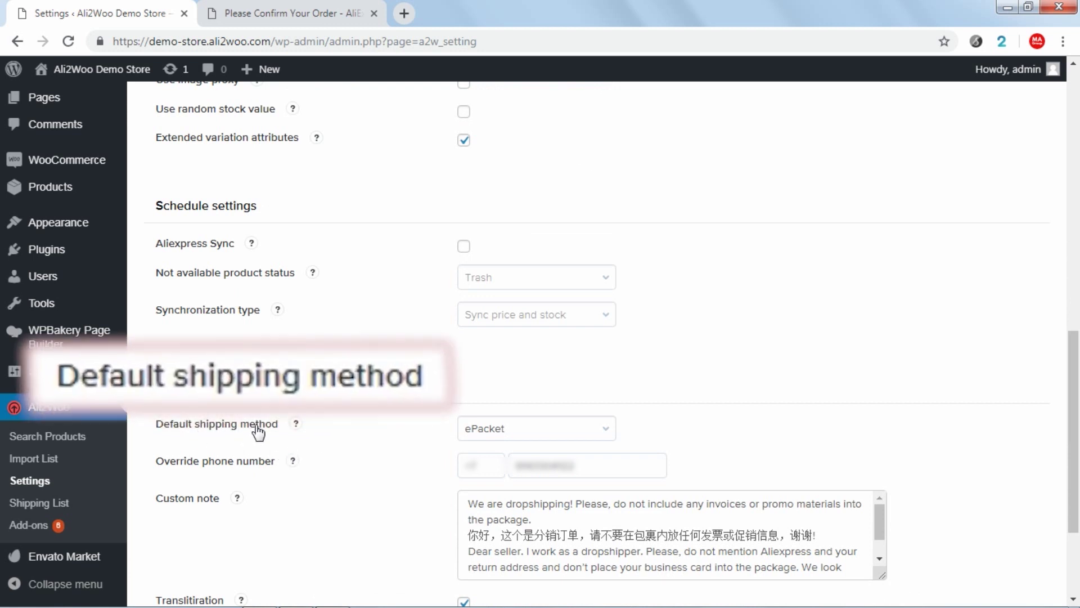
{"action": "left_click", "coordinate": [500, 430]}
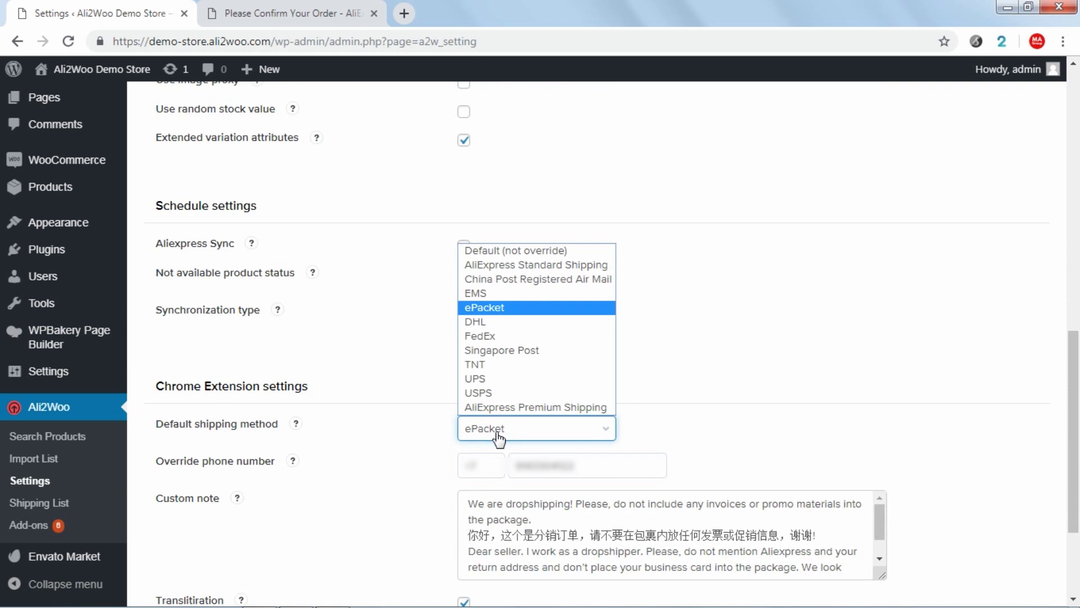
{"action": "left_click", "coordinate": [292, 12]}
{"action": "scroll", "coordinate": [814, 343], "scroll_direction": "down", "scroll_amount": 2}
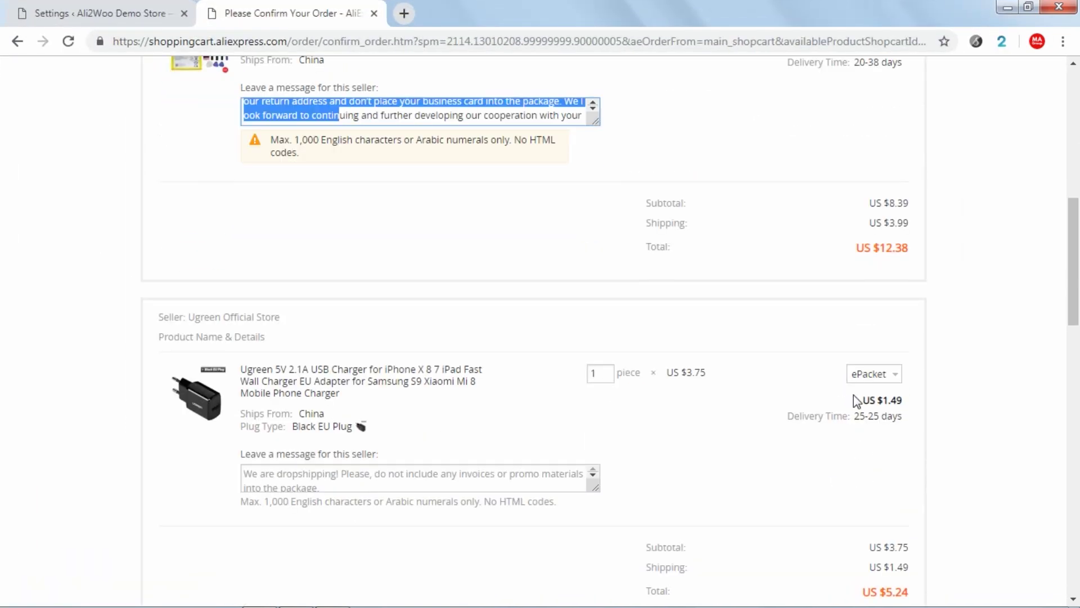
{"action": "left_click", "coordinate": [873, 373]}
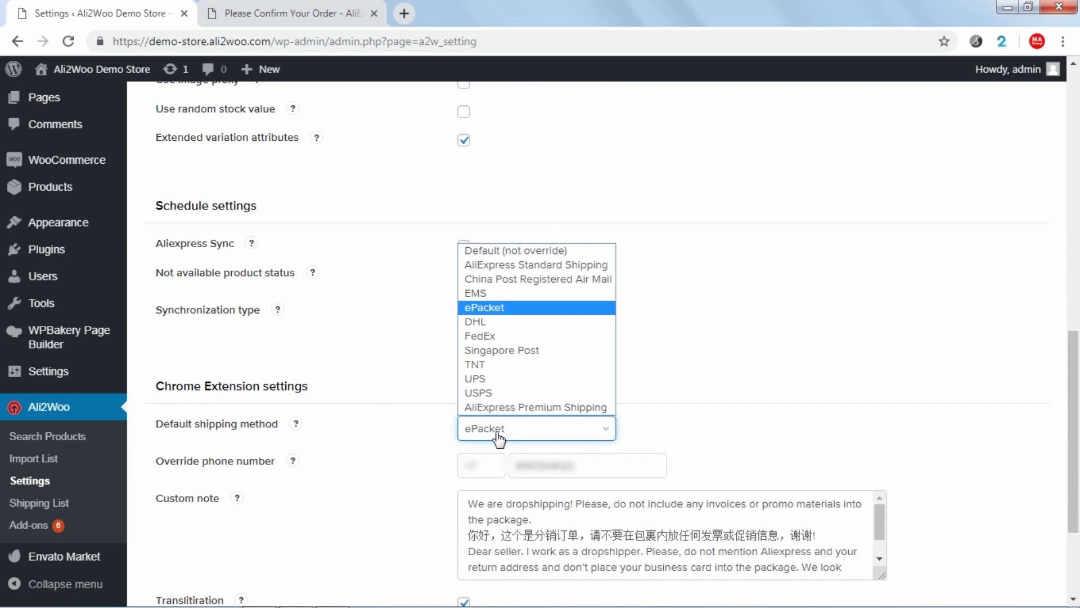
{"action": "left_click", "coordinate": [499, 436]}
{"action": "scroll", "coordinate": [673, 427], "scroll_direction": "down", "scroll_amount": 1}
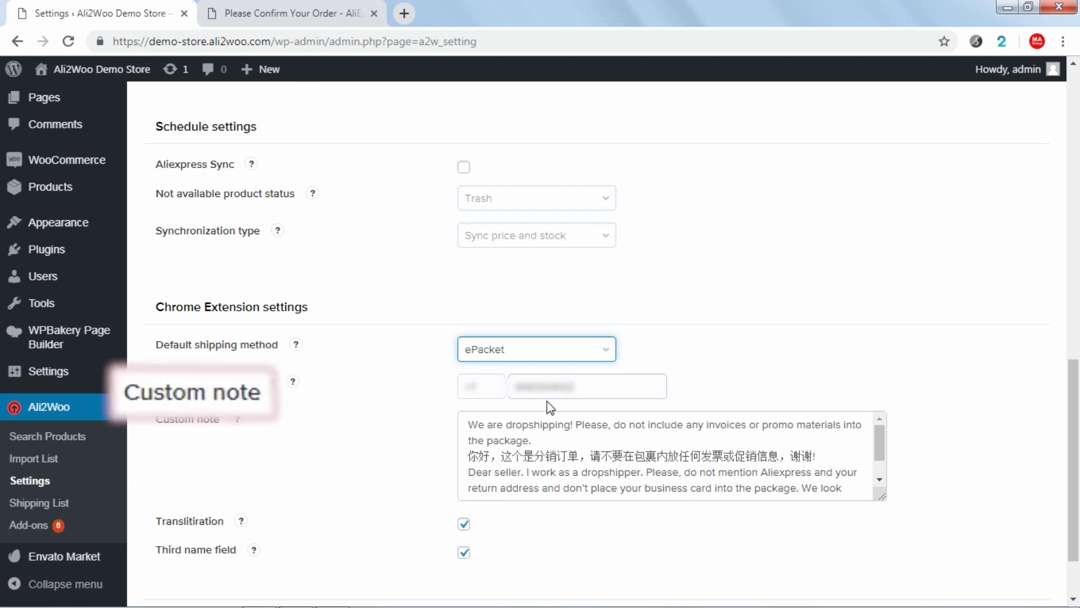
Match the Ali2Woo custom note text against the seller message on the AliExpress confirmation.
{"action": "left_click_drag", "start_coordinate": [469, 425], "coordinate": [555, 482]}
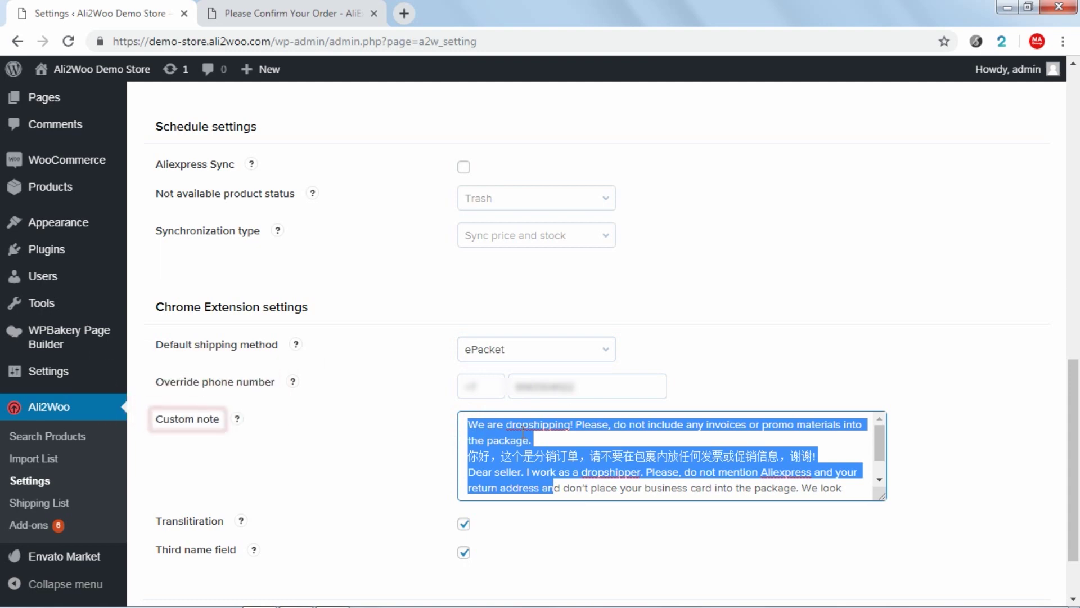
{"action": "left_click", "coordinate": [289, 12]}
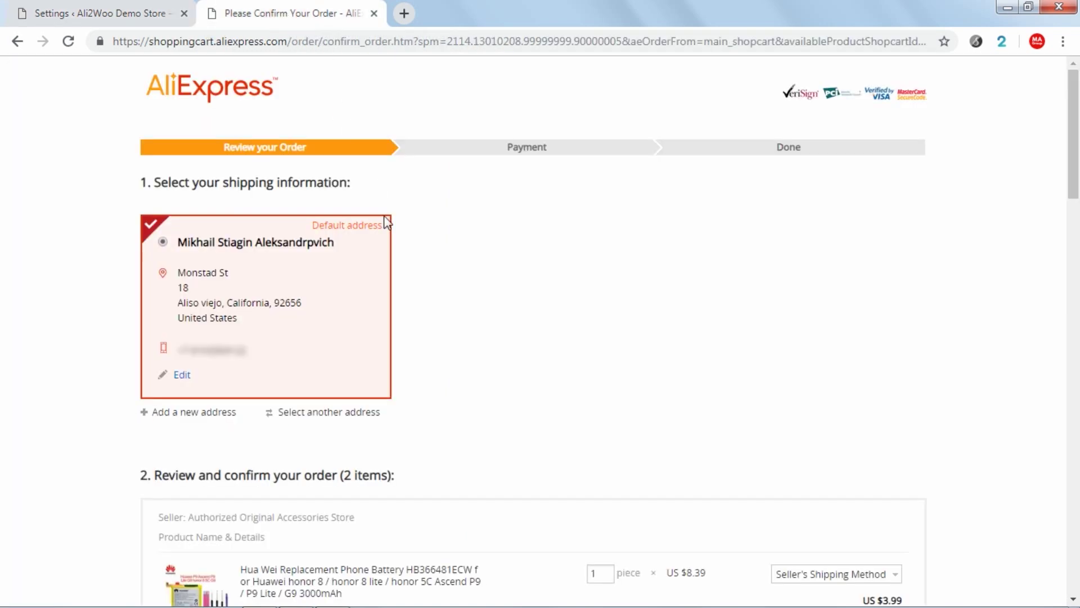
{"action": "scroll", "coordinate": [388, 219], "scroll_direction": "down", "scroll_amount": 2}
{"action": "scroll", "coordinate": [337, 296], "scroll_direction": "down", "scroll_amount": 2}
{"action": "left_click_drag", "start_coordinate": [245, 346], "coordinate": [335, 358]}
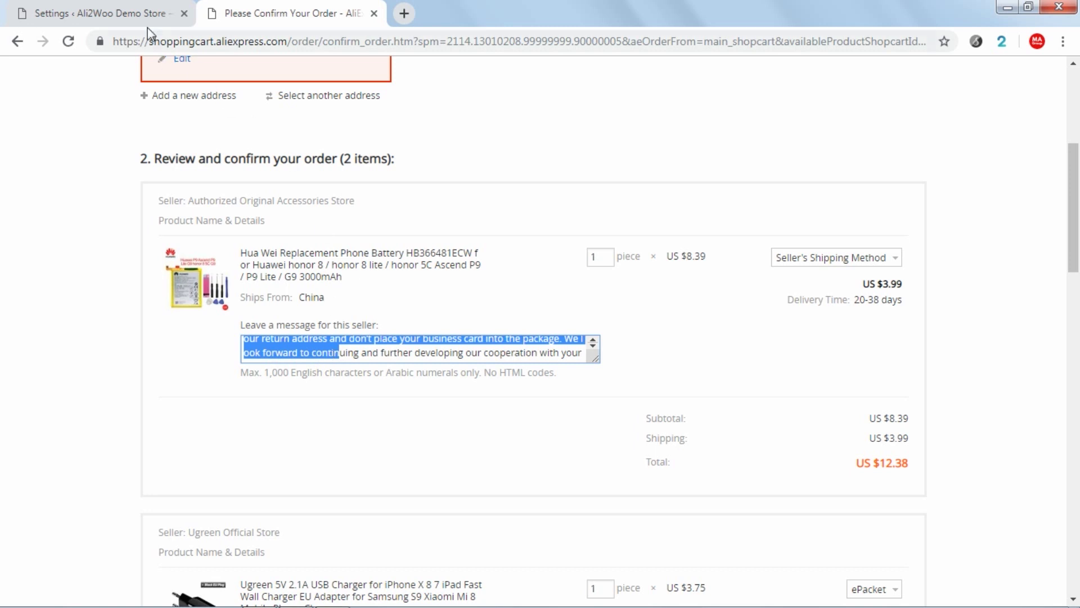
Switch back to the Ali2Woo settings browser tab.
{"action": "left_click", "coordinate": [100, 13]}
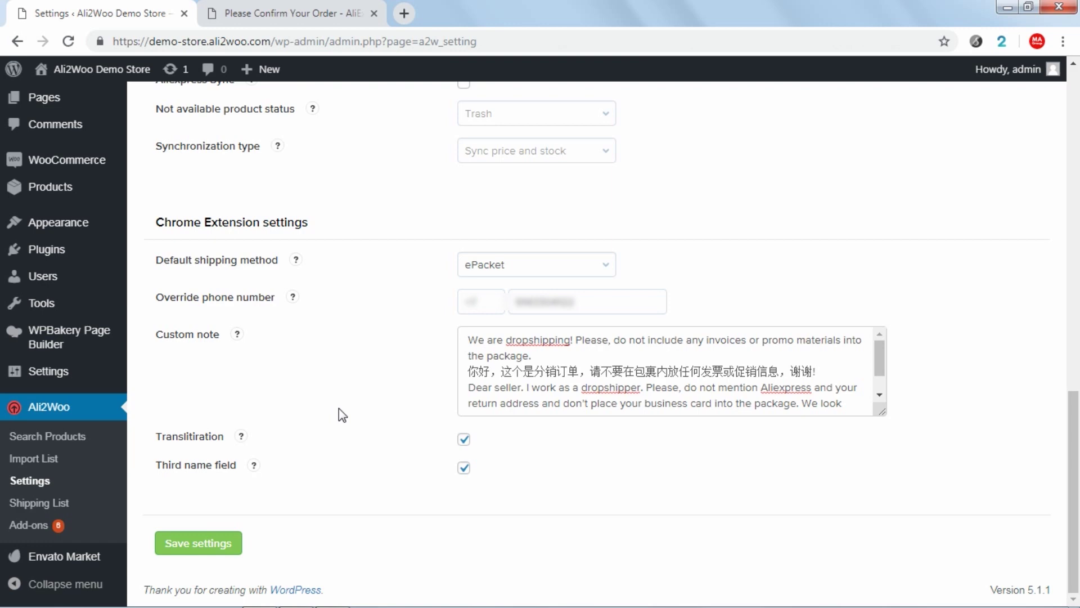
{"action": "scroll", "coordinate": [339, 408], "scroll_direction": "up", "scroll_amount": 3}
{"action": "scroll", "coordinate": [339, 408], "scroll_direction": "up", "scroll_amount": 3}
{"action": "scroll", "coordinate": [339, 410], "scroll_direction": "up", "scroll_amount": 1}
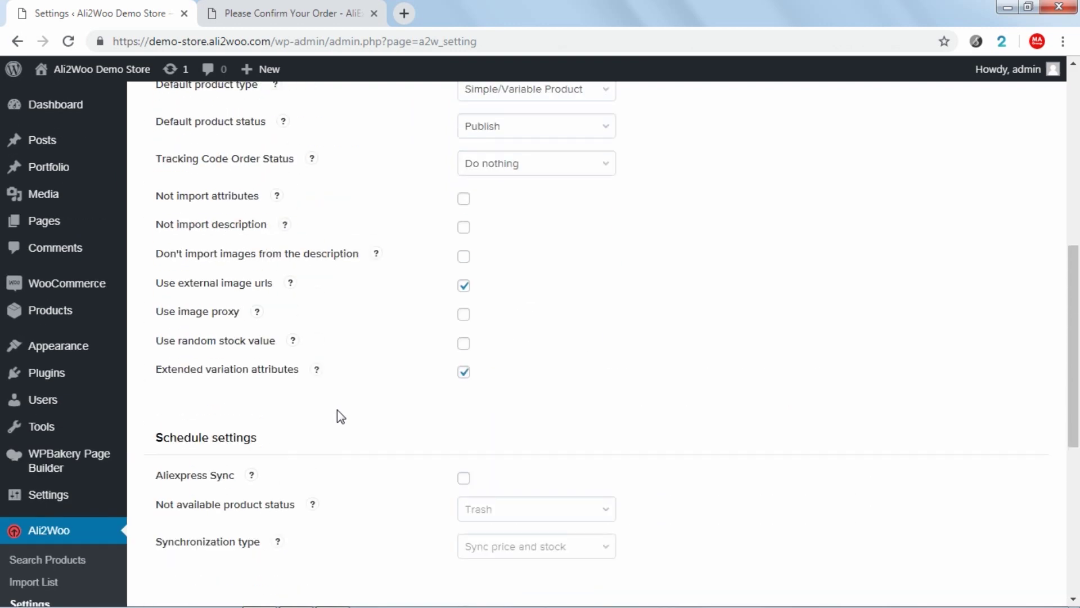
{"action": "scroll", "coordinate": [336, 409], "scroll_direction": "up", "scroll_amount": 1}
{"action": "left_click_drag", "start_coordinate": [154, 237], "coordinate": [295, 247]}
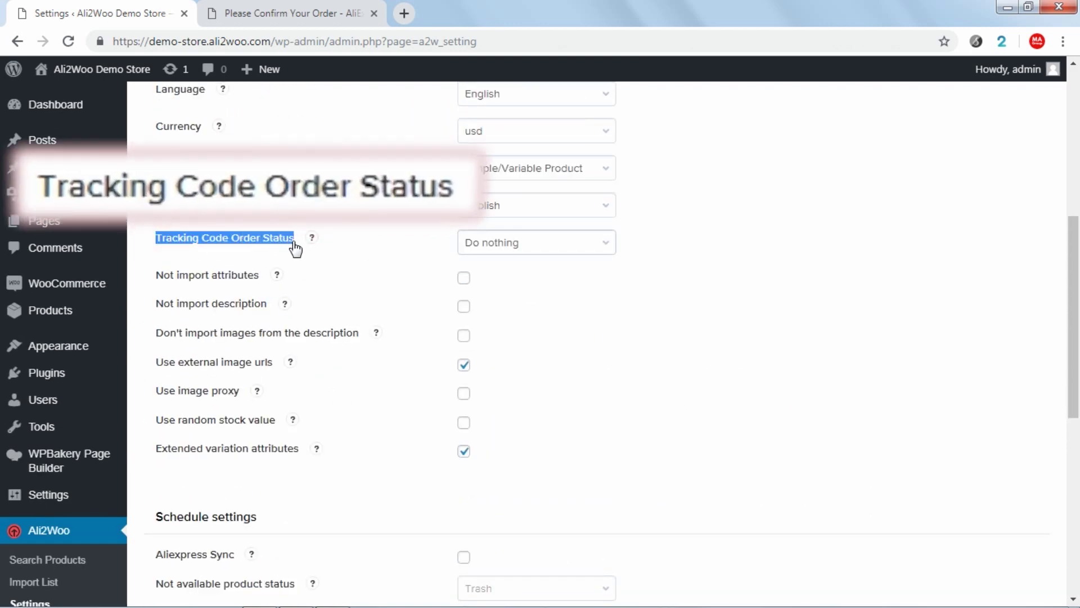
{"action": "left_click", "coordinate": [510, 242]}
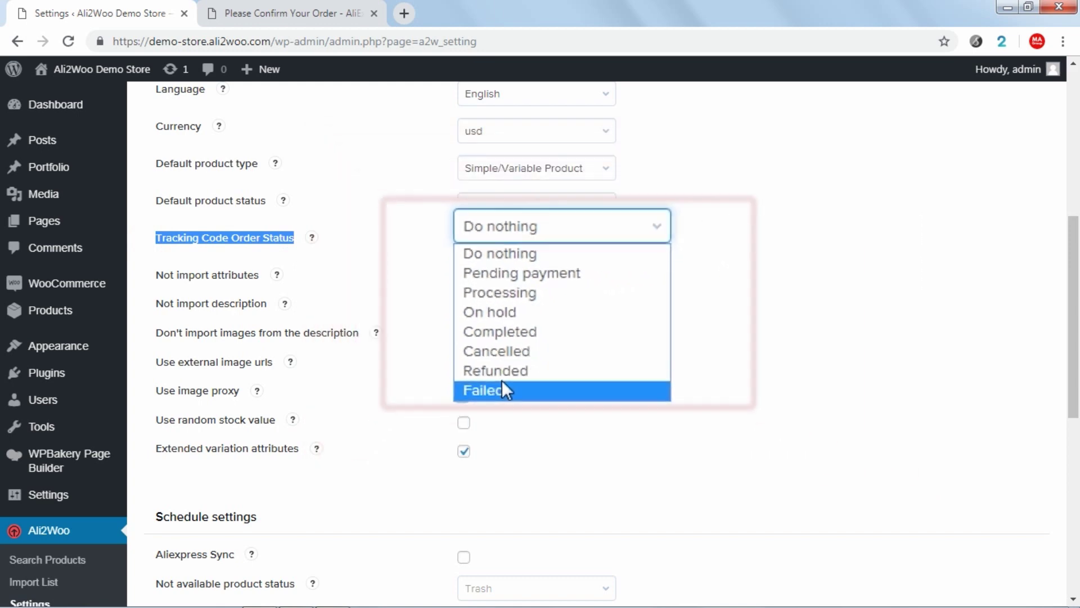
{"action": "left_click", "coordinate": [752, 272]}
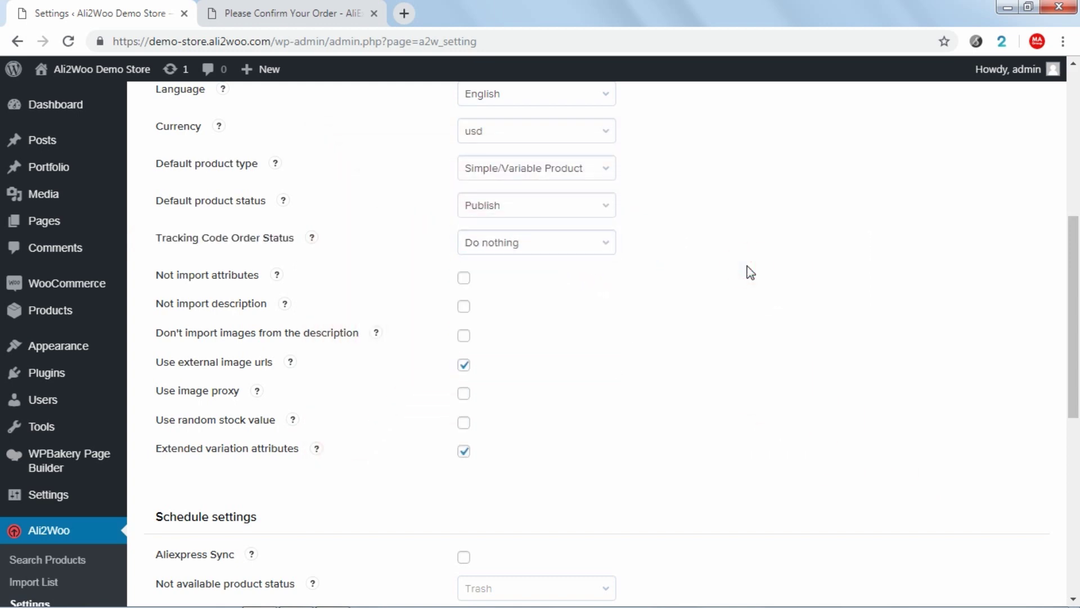